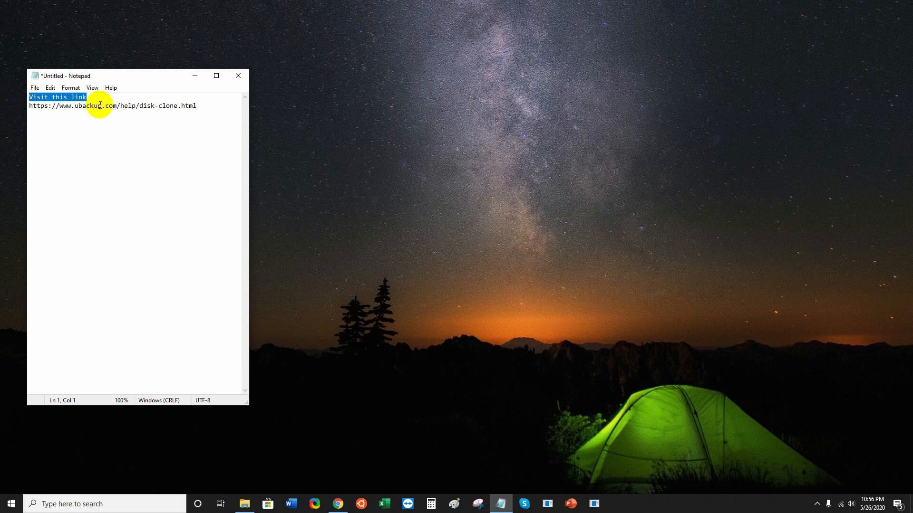
left_click_drag(197, 105, 21, 114)
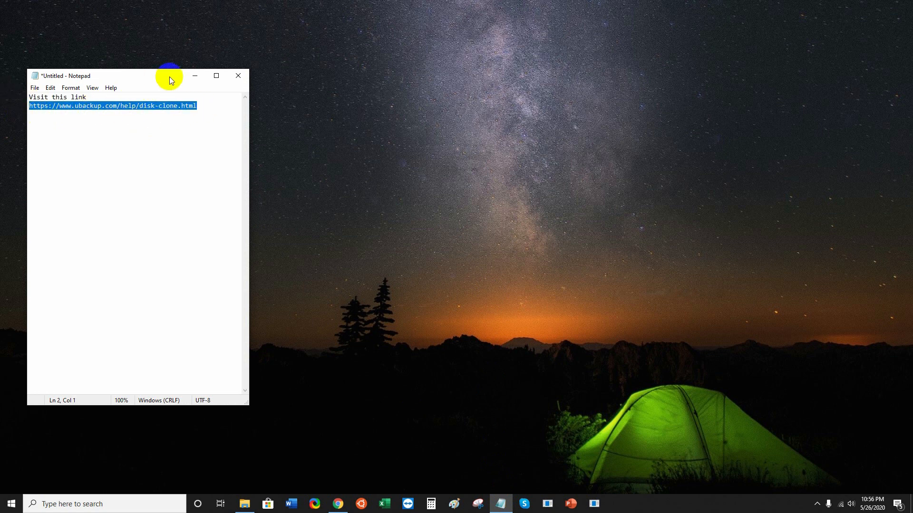
right_click(187, 105)
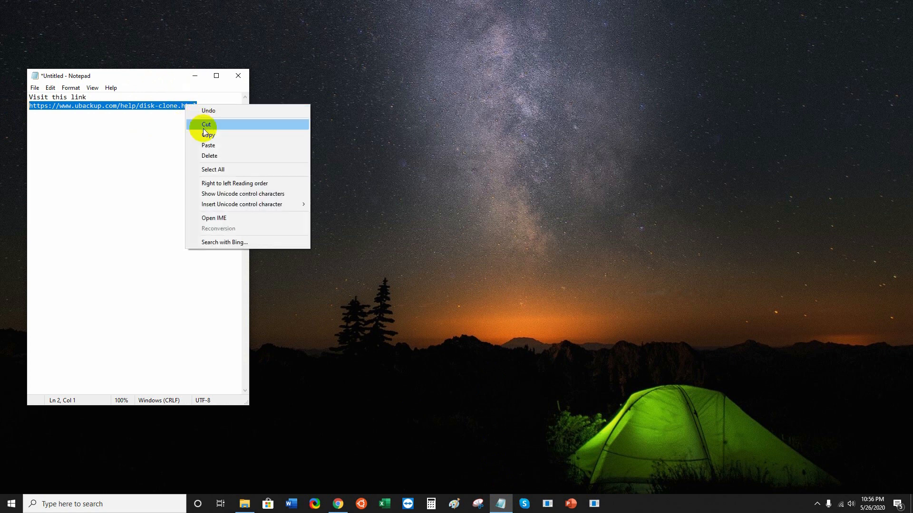
left_click(204, 134)
left_click(196, 75)
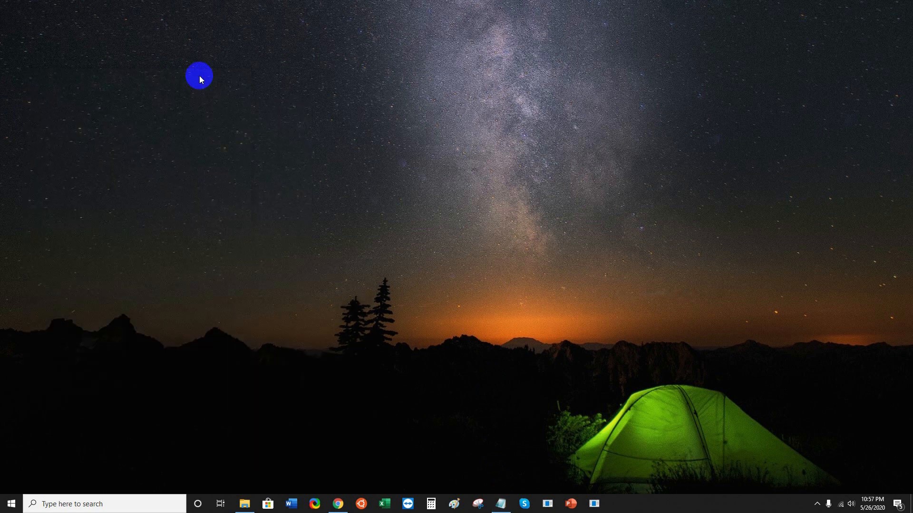
Step: Switch to Chrome and open the copied ubackup.com disk-clone help page
left_click(332, 505)
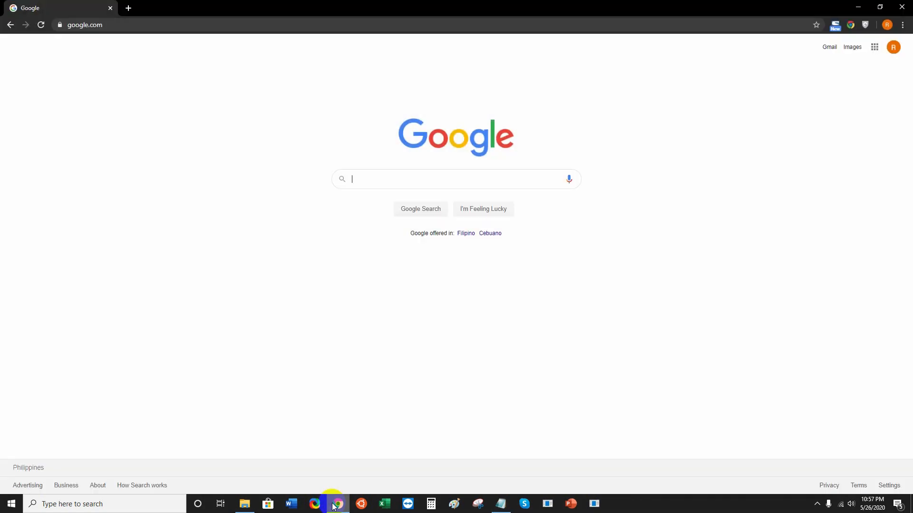
left_click(114, 23)
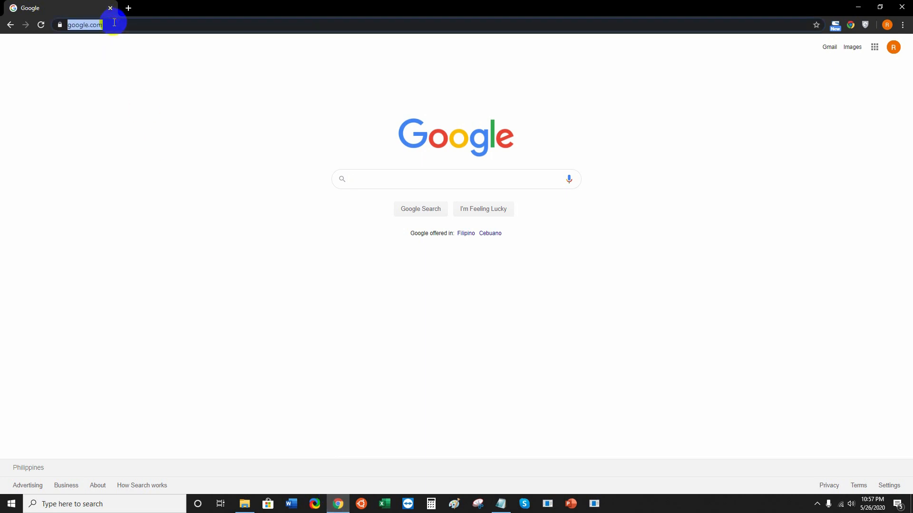
key("ctrl+v")
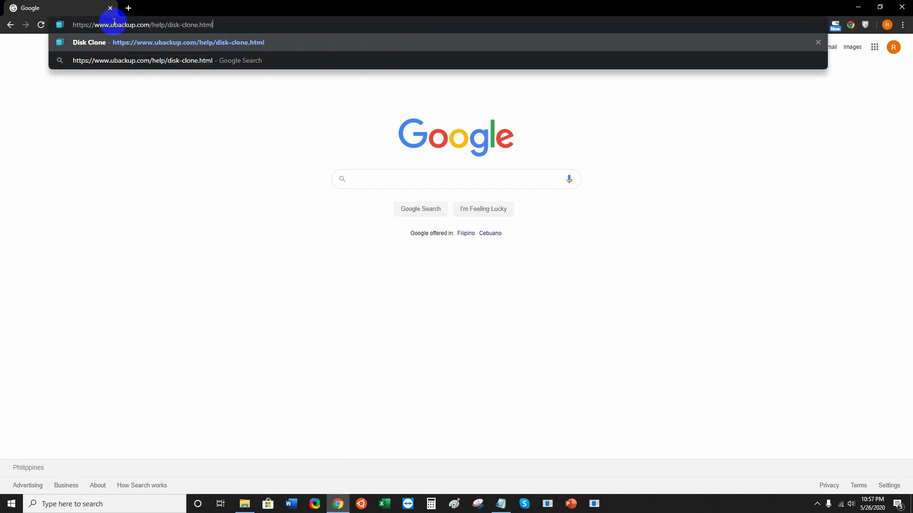
key("Return")
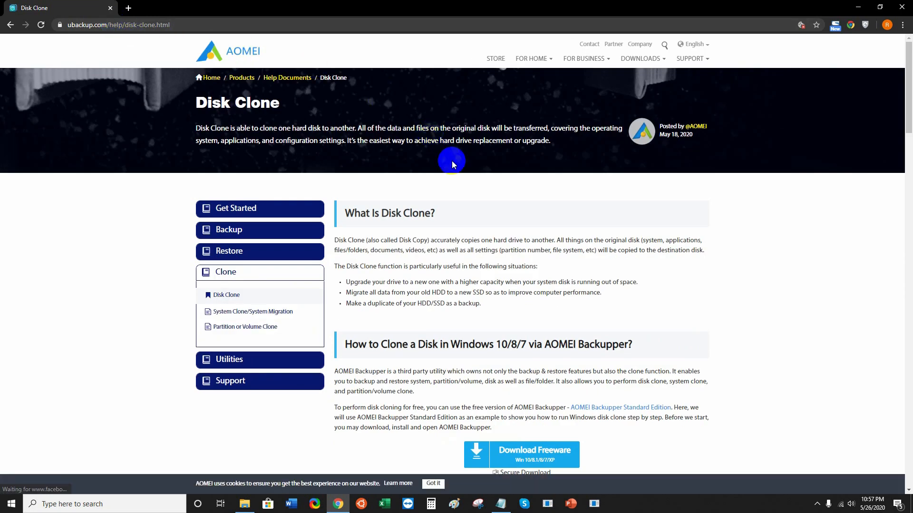
Step: Download the AOMEI Backupper freeware installer, saving it as AOMEIBackupperStd on the Desktop
scroll(453, 163, "down", 3)
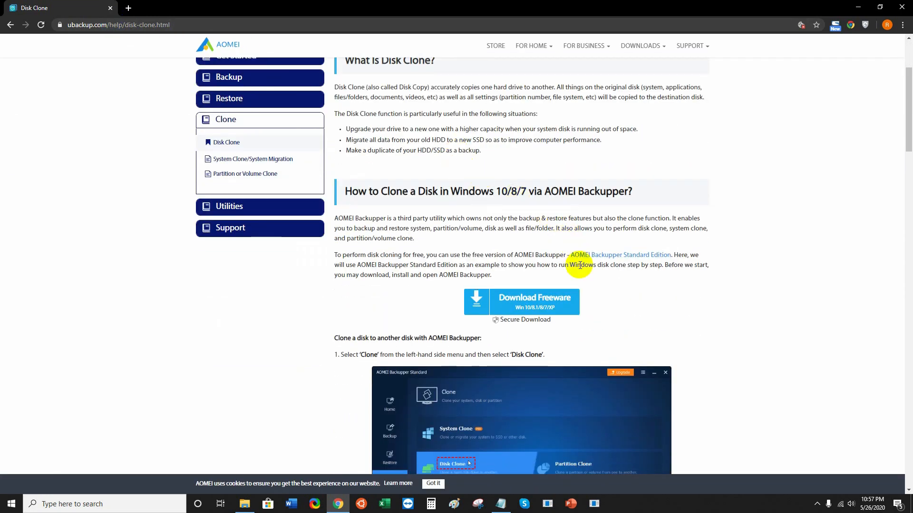
left_click(556, 307)
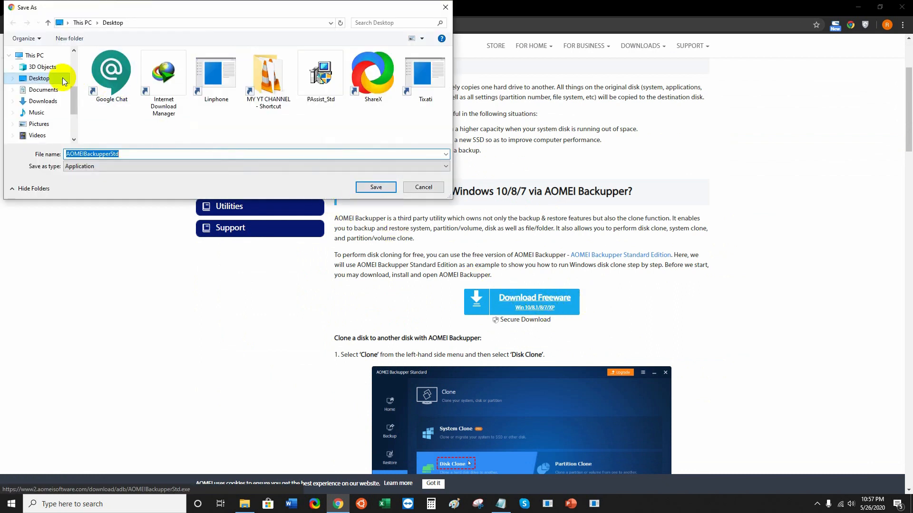
left_click(377, 187)
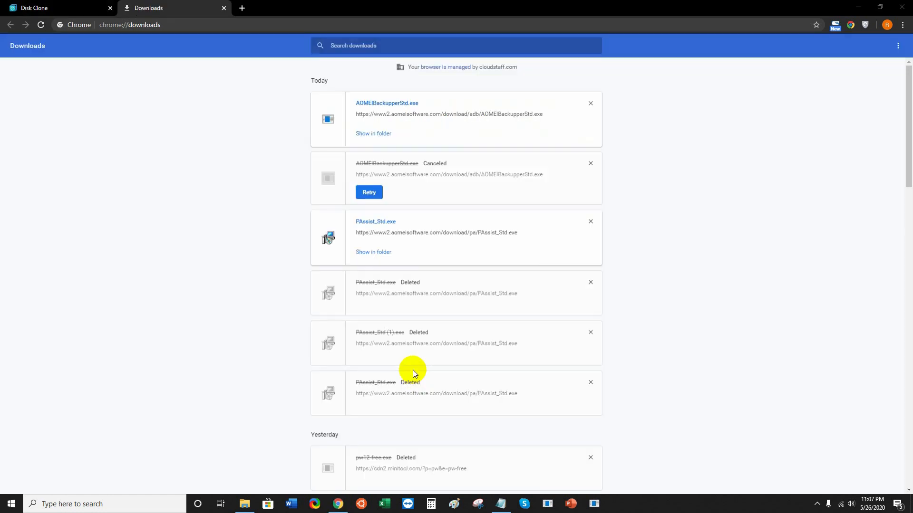
Step: Run the downloaded AOMEIBackupperStd.exe and install AOMEI Backupper Standard in English, skipping the Pro trial offer
left_click(381, 105)
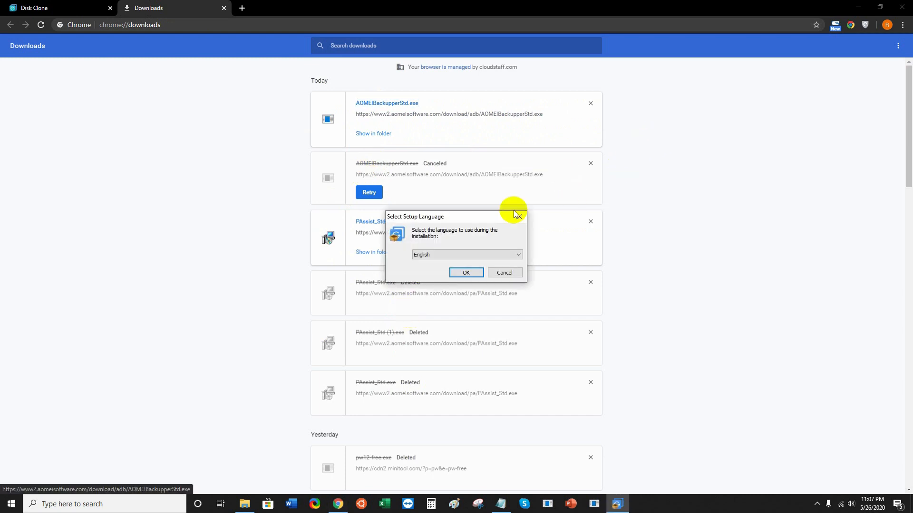
left_click(468, 270)
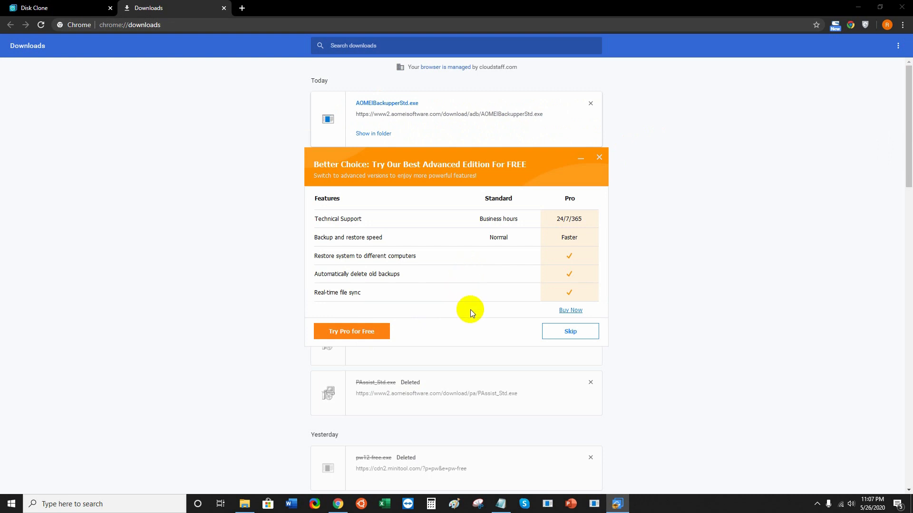
left_click(552, 330)
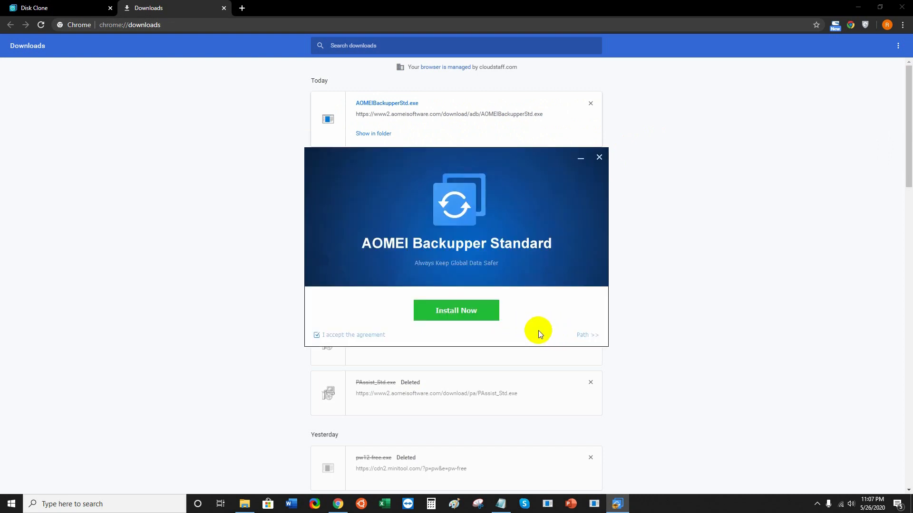
left_click(466, 316)
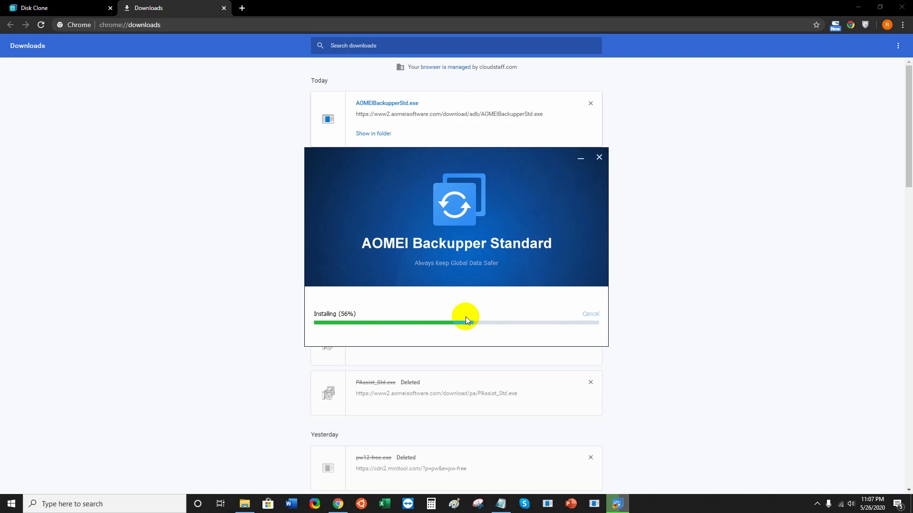
Step: Minimize the browser and launch AOMEI Backupper Standard from its finished installer
left_click(858, 6)
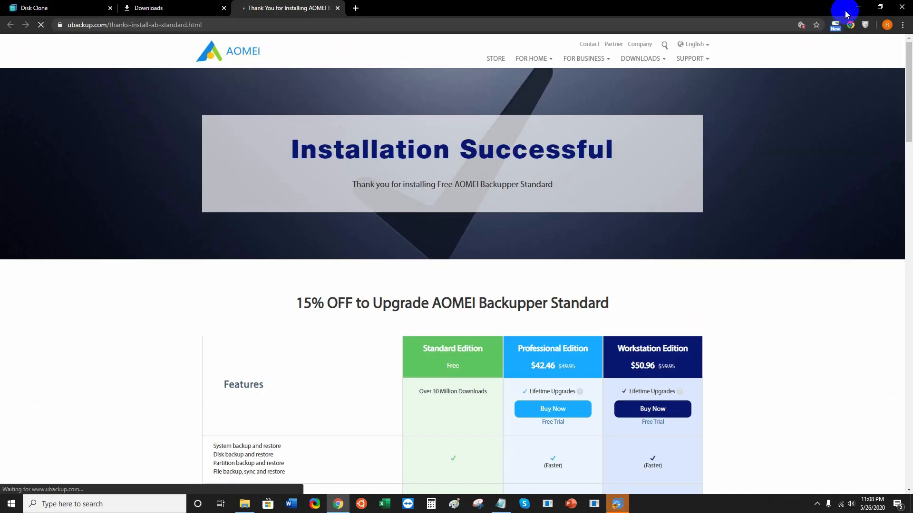
left_click(857, 7)
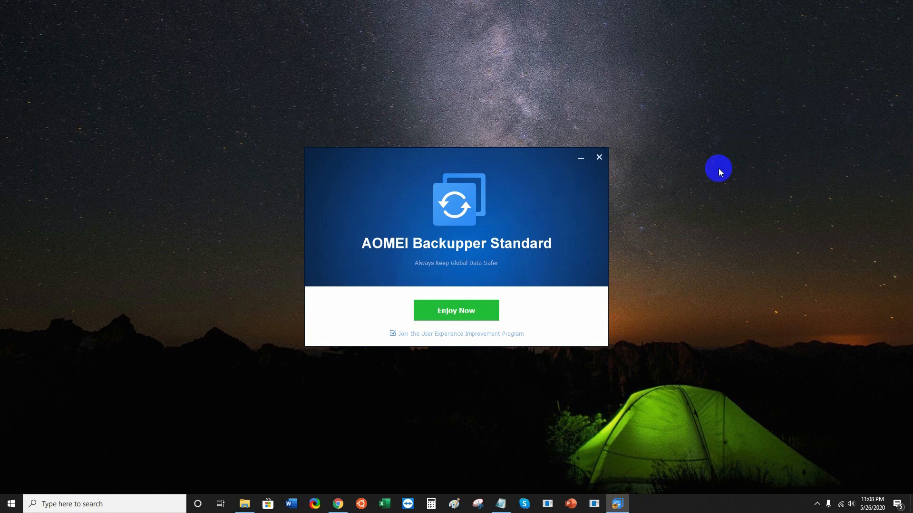
left_click(468, 311)
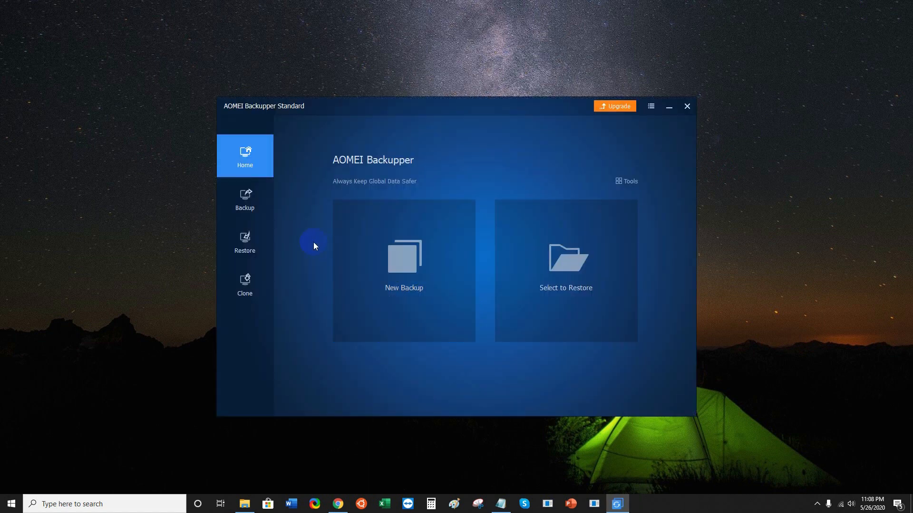
Step: Begin a Disk Clone task with Disk1 (55.90 GB) as the source disk
left_click(253, 282)
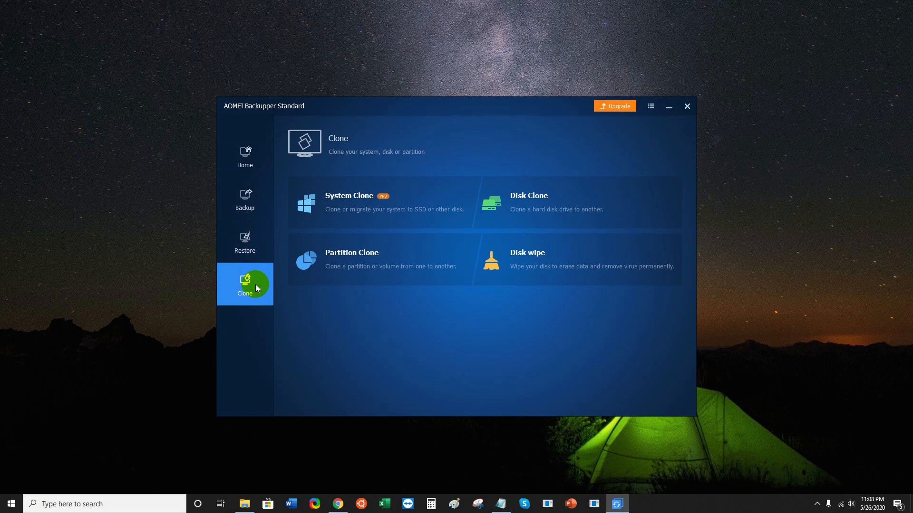
left_click(553, 199)
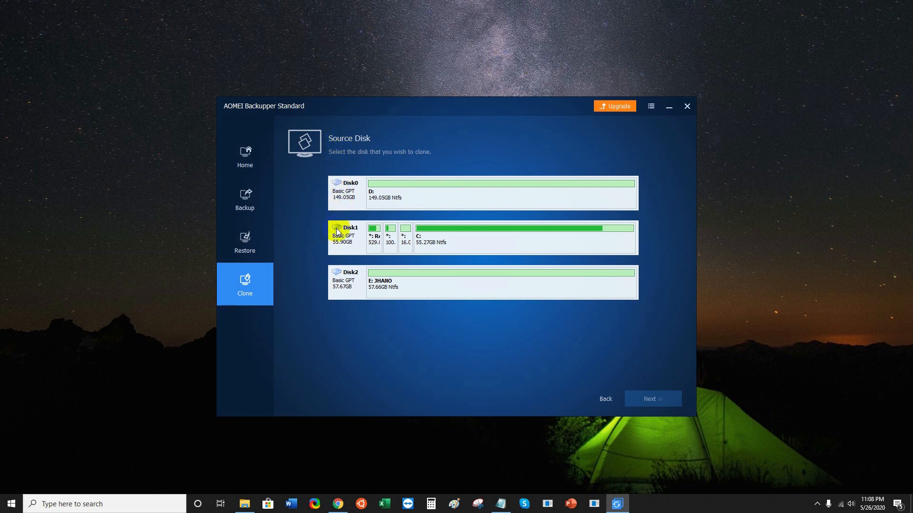
left_click(337, 243)
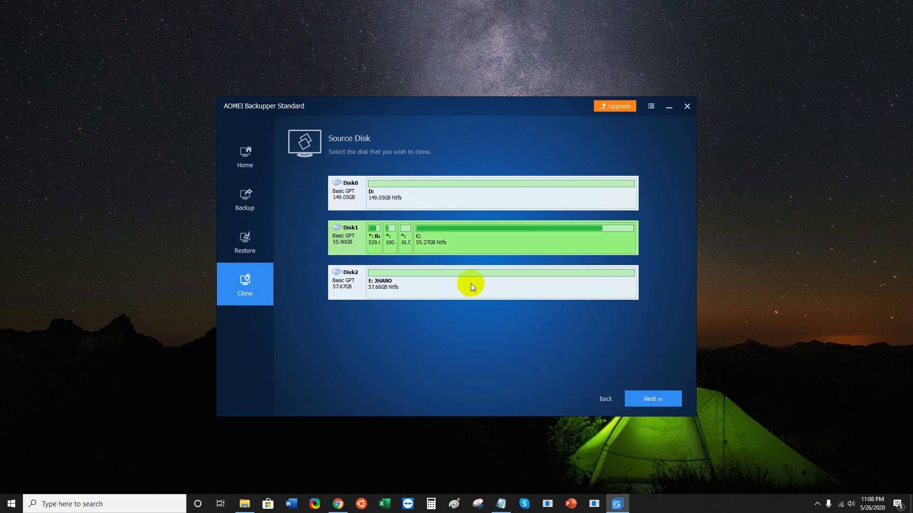
left_click(649, 399)
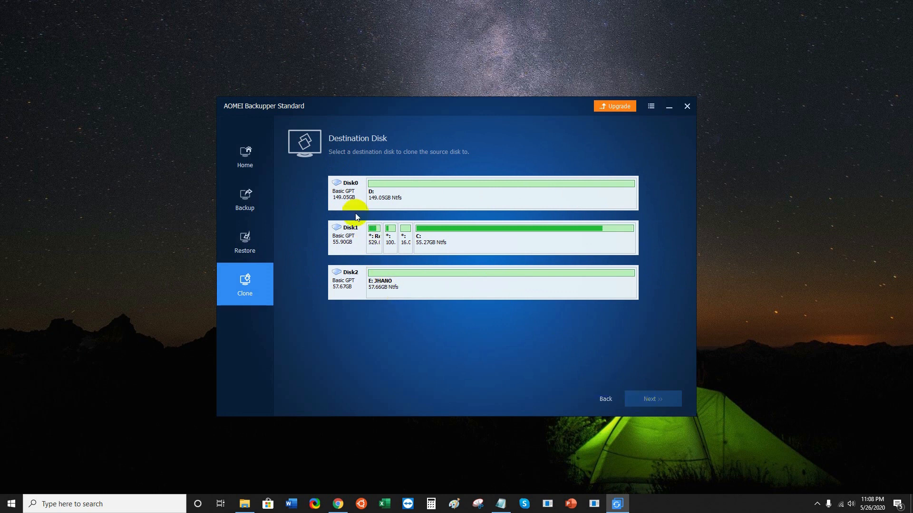
Step: Choose Disk0 (149.05 GB) as the destination disk, agree to overwrite its partitions, and start the clone
left_click(341, 191)
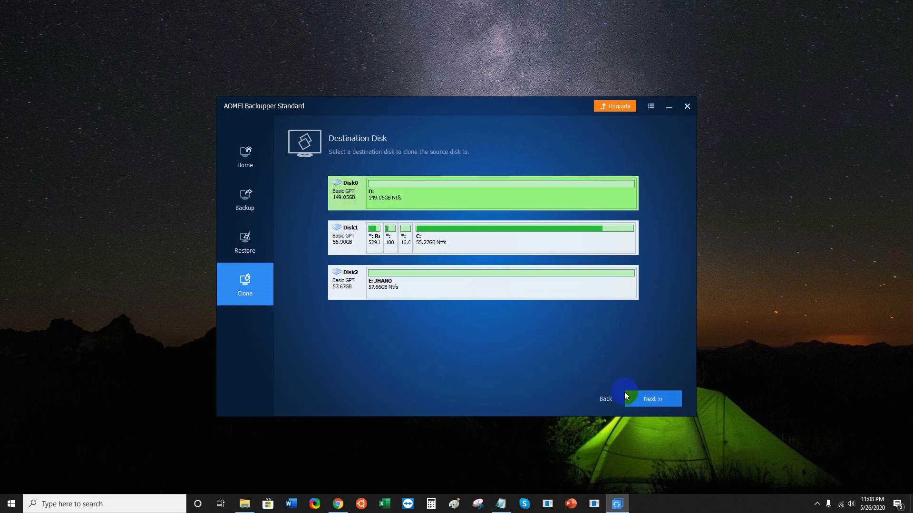
left_click(639, 401)
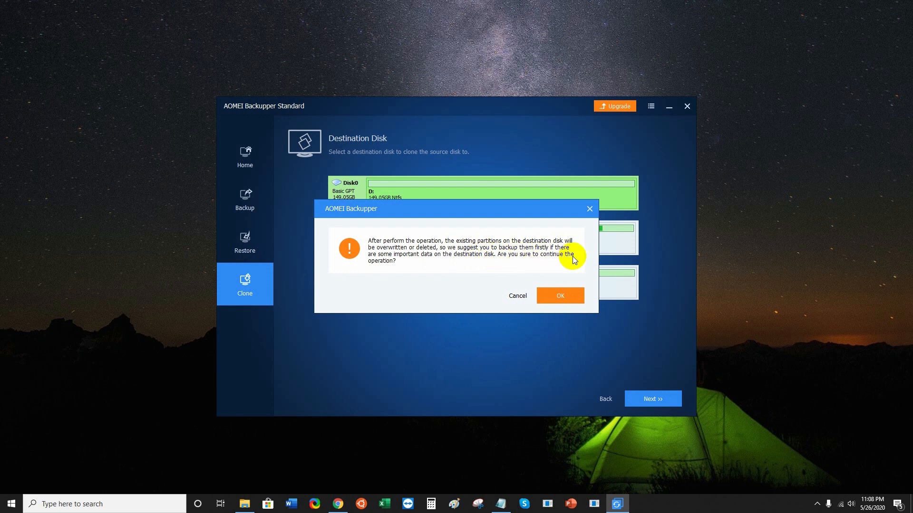
left_click(565, 295)
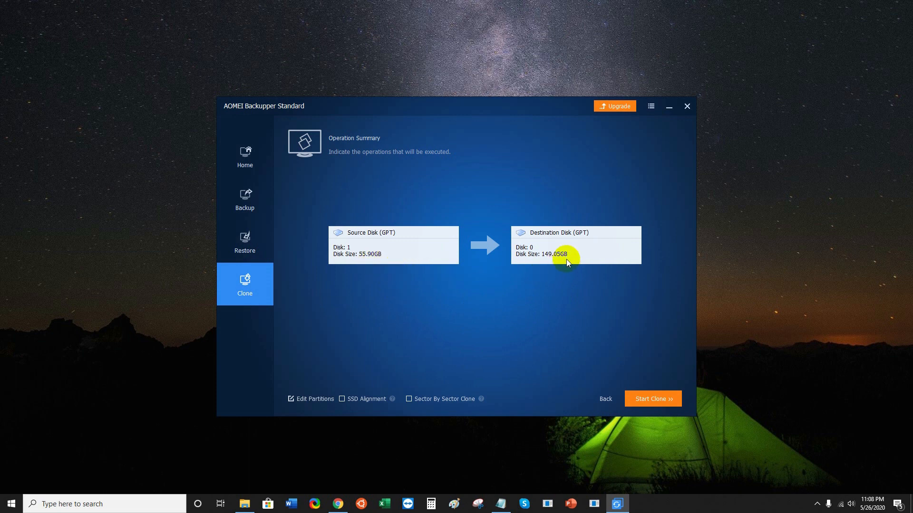
left_click(653, 404)
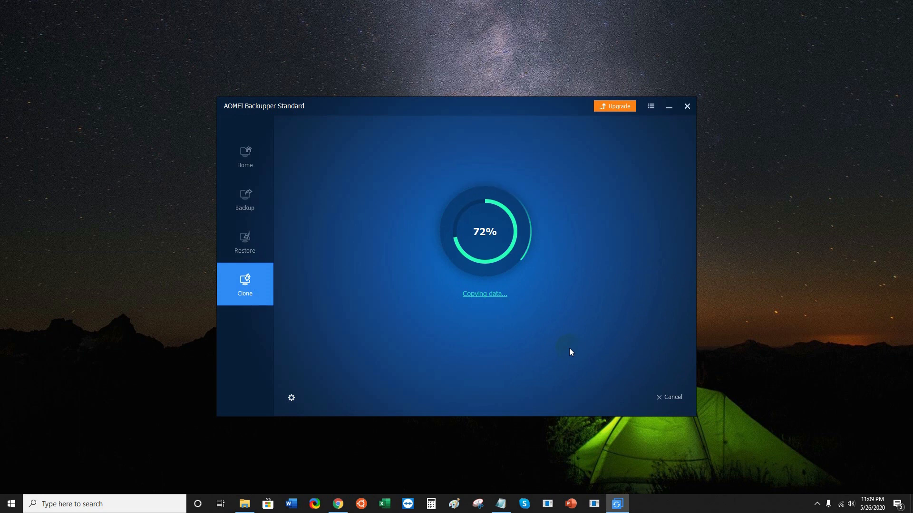
left_click(711, 346)
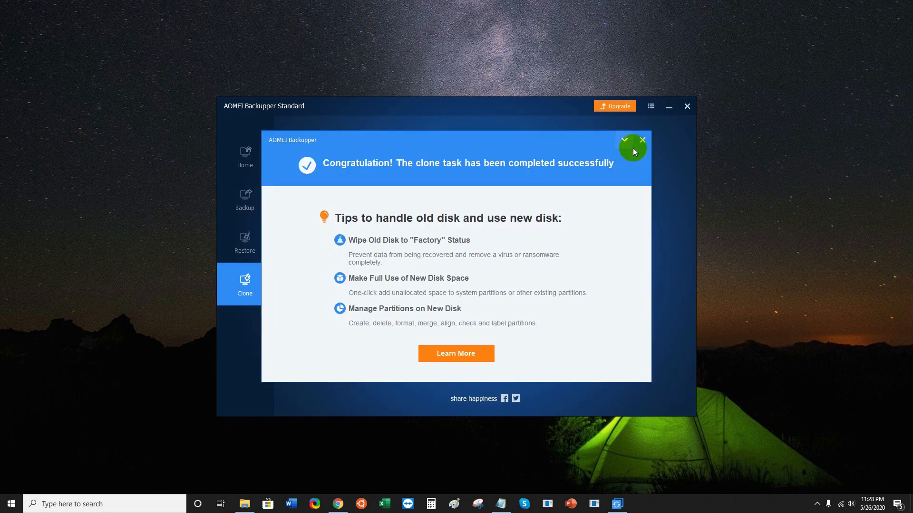
Step: Dismiss the clone completion message, finish the task, and close AOMEI Backupper
left_click(641, 143)
left_click(499, 330)
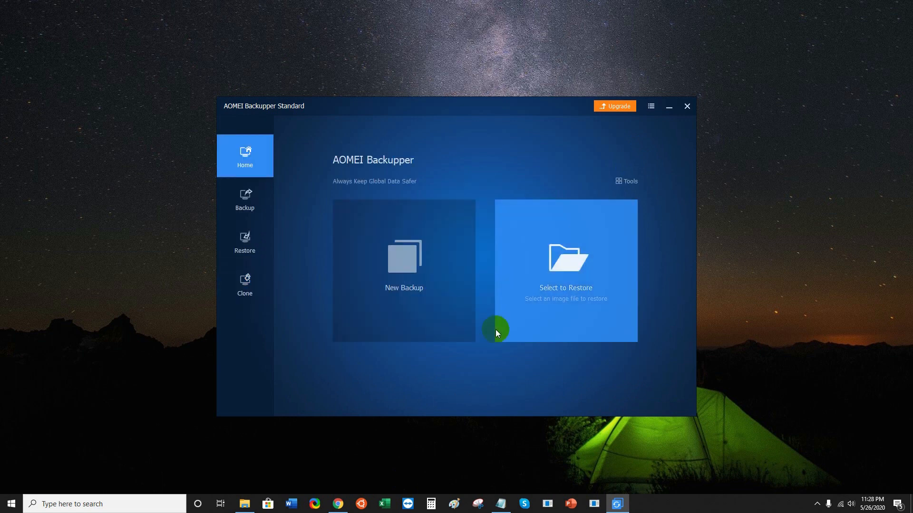
left_click(687, 106)
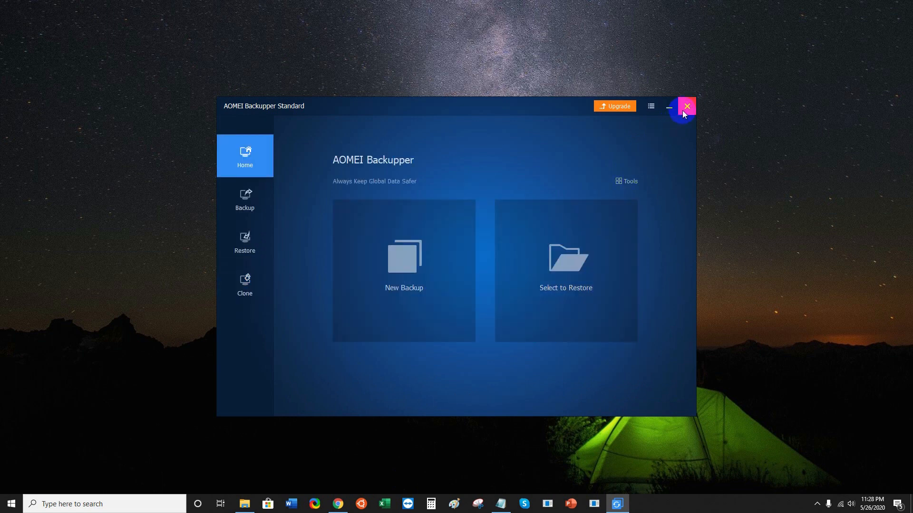
Step: Open File Explorer, view the drives under This PC, and open Computer Management for this computer
left_click(245, 504)
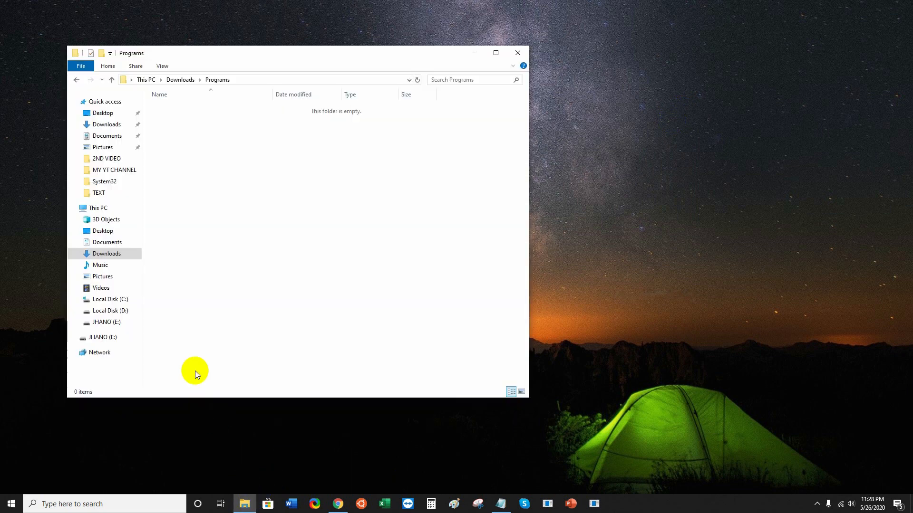
left_click(110, 208)
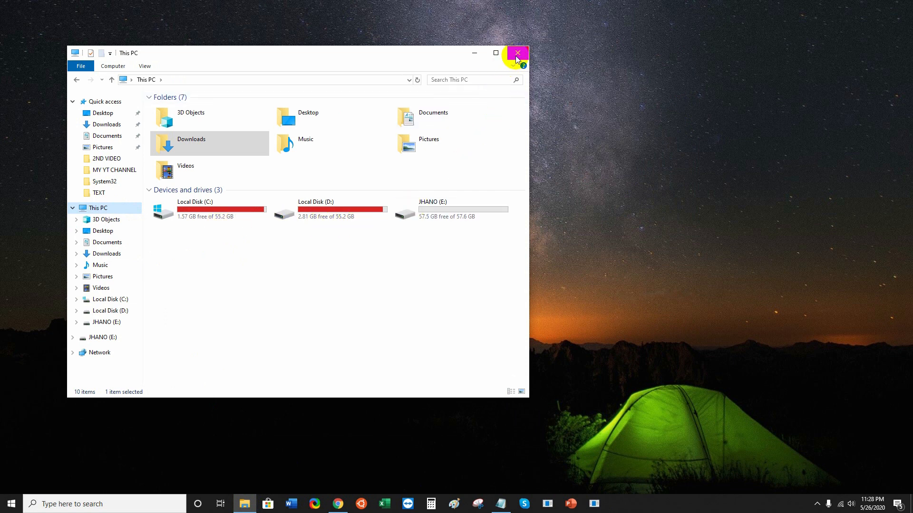
right_click(106, 209)
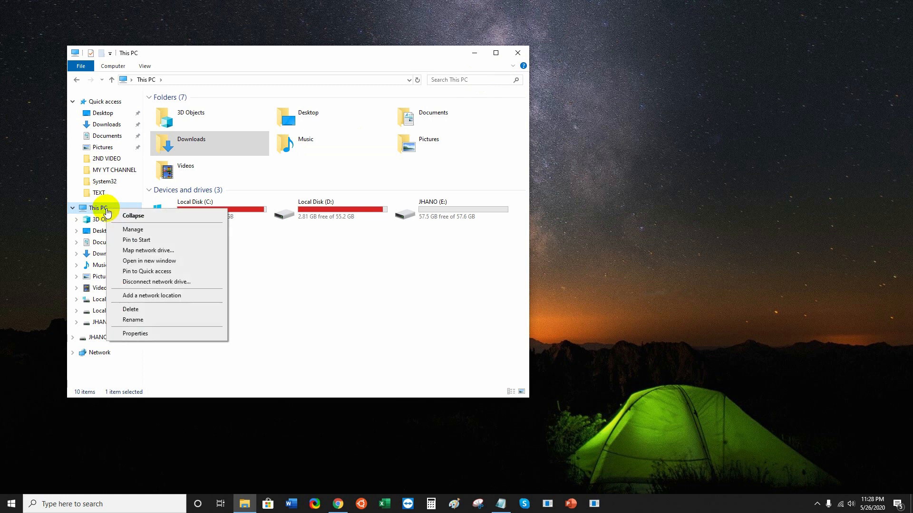
left_click(125, 231)
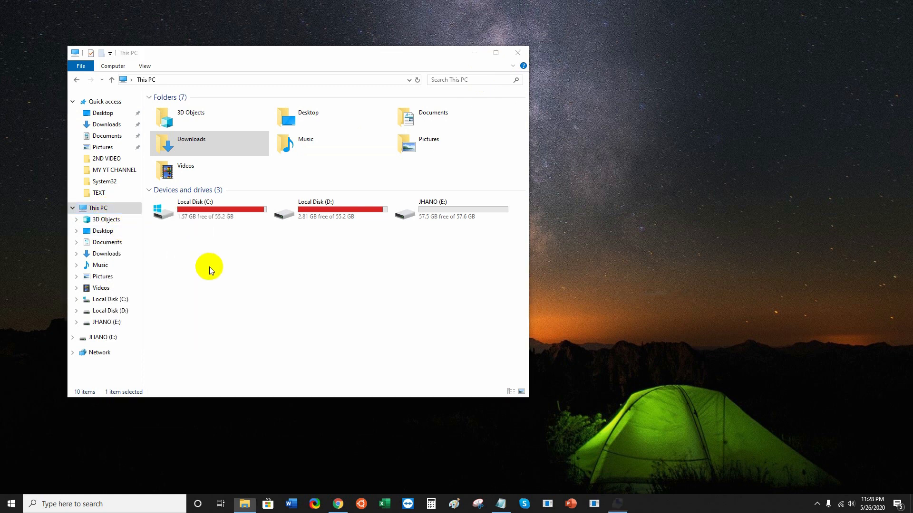
Step: Show Disk Management and enlarge the window to compare the partition layouts of Disk 0 and Disk 1
left_click(62, 130)
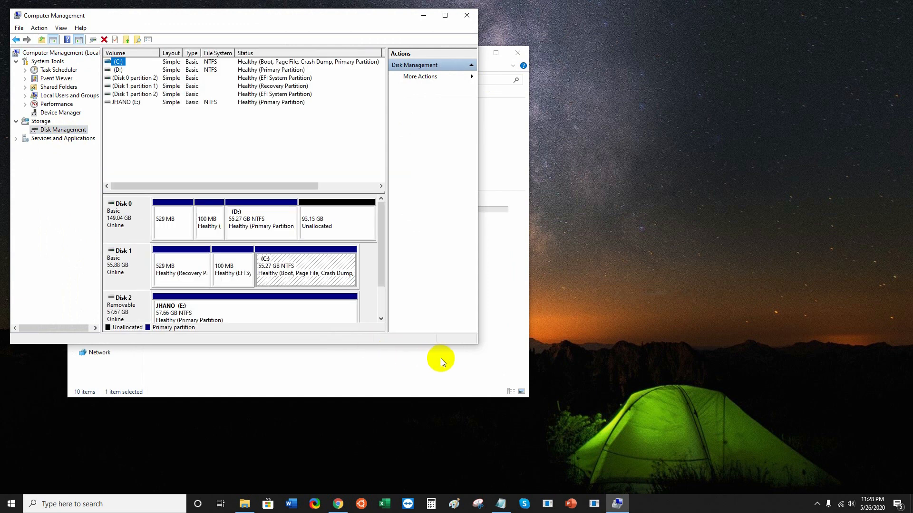
left_click_drag(469, 350, 693, 407)
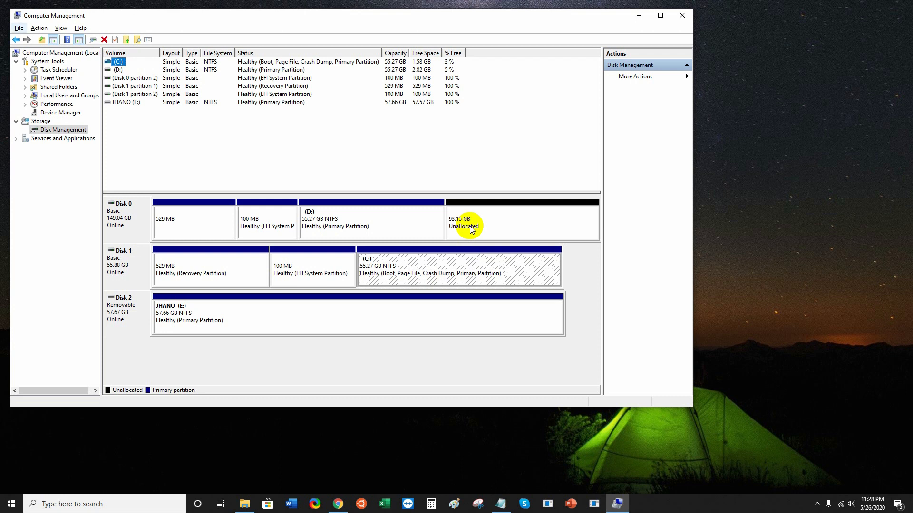
left_click(483, 423)
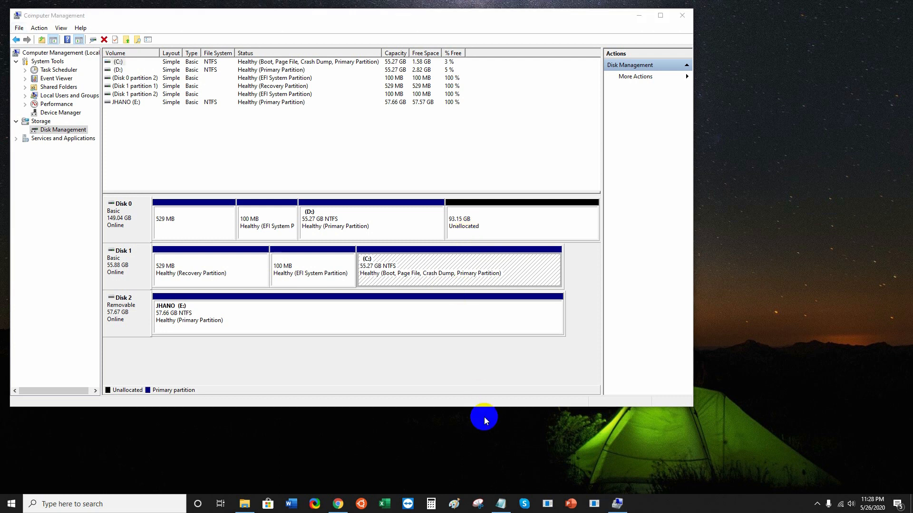
Step: Close the Computer Management and File Explorer windows to return to the empty desktop
left_click(681, 16)
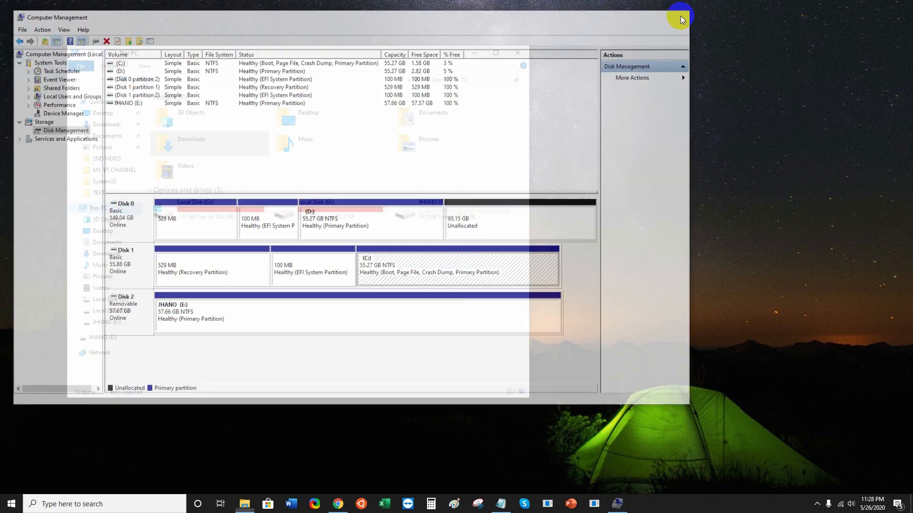
left_click(517, 52)
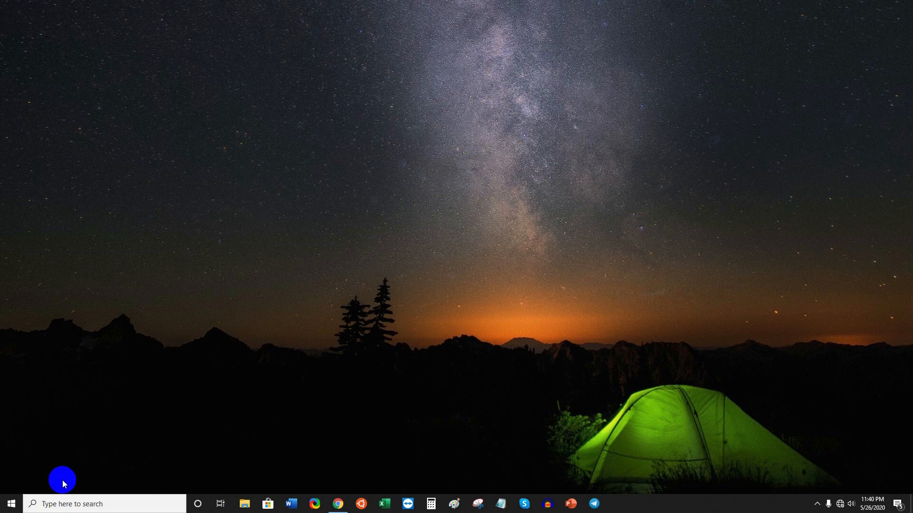
Step: Open Notepad and write the line "NOW SUCCESSFULLY BOOT UP THE CLONED DISK" in the blank document
left_click(12, 505)
type("n")
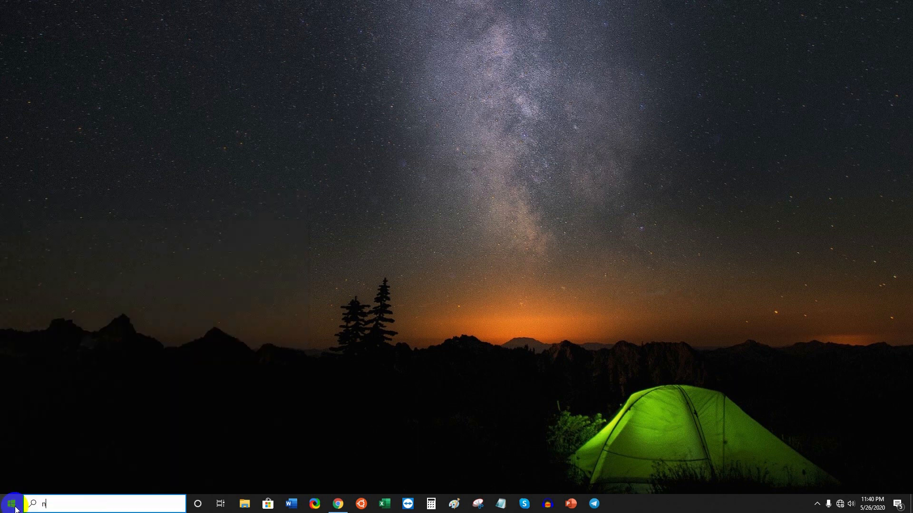
type("otepad")
key("Return")
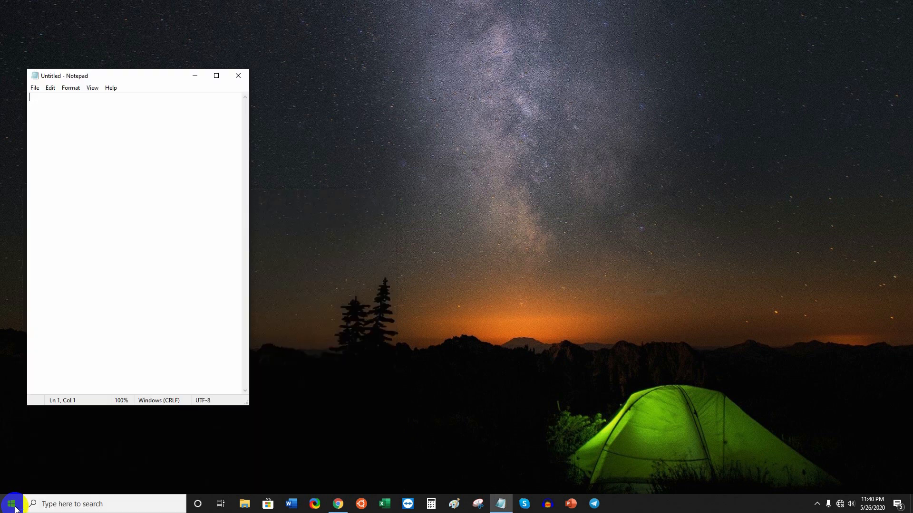
type("NOW SUCCESSFULLY BOOT THE")
key("BackSpace")
key("BackSpace")
key("BackSpace")
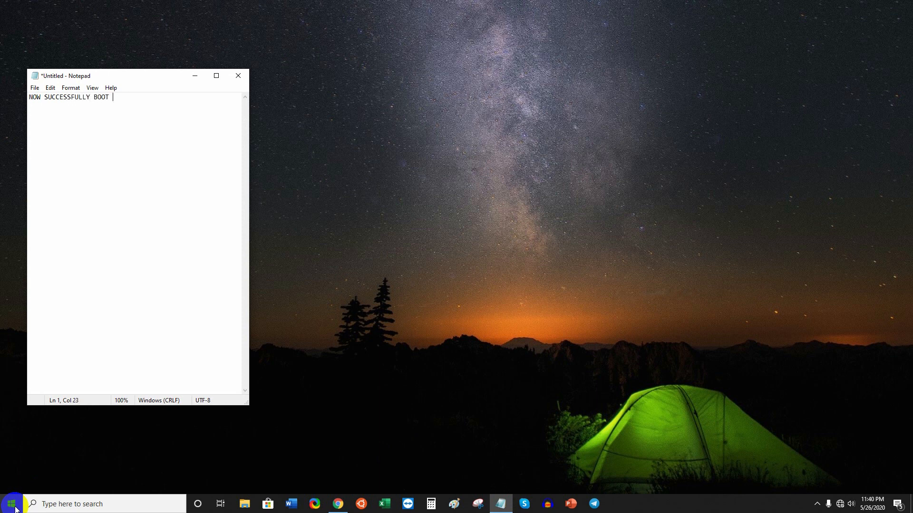
type("UP THE CLONED DISK")
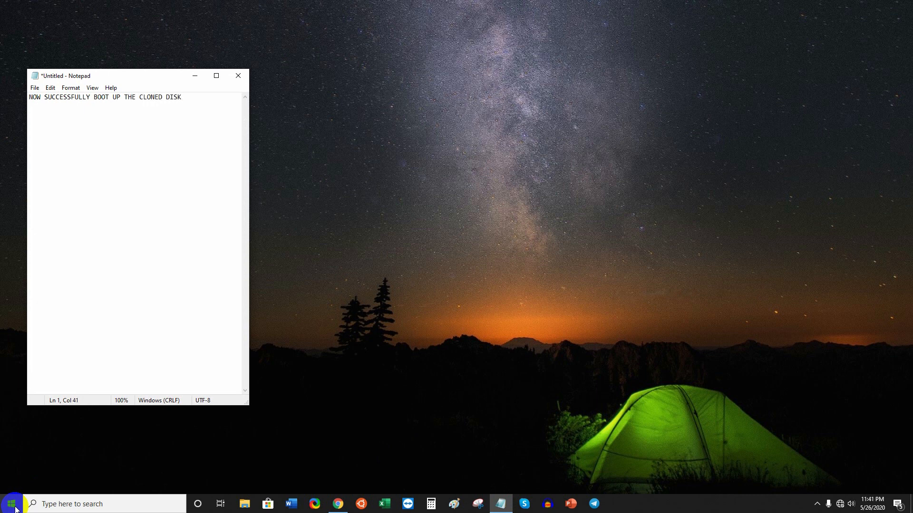